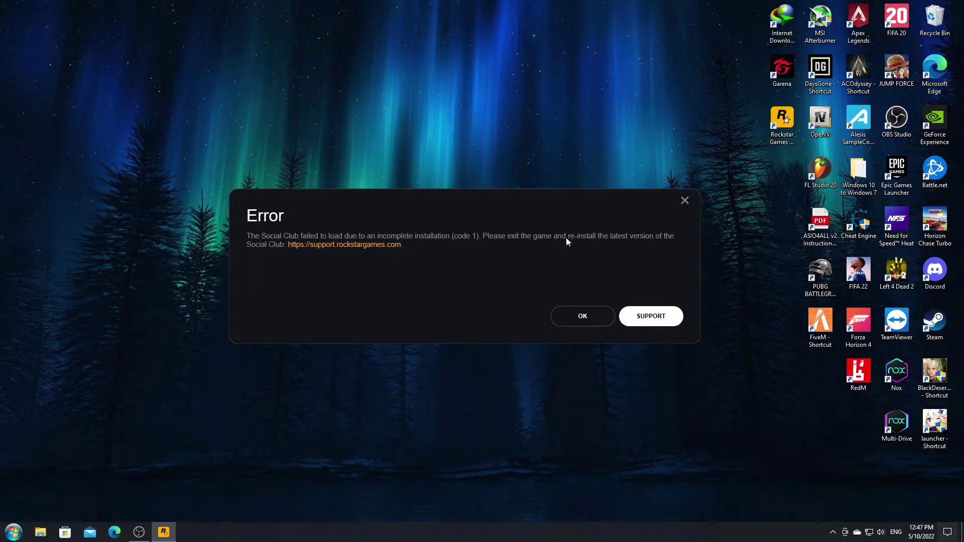
Step: Dismiss the Social Club error (code 1) dialog so the launcher closes
left_click_drag(420, 210, 423, 217)
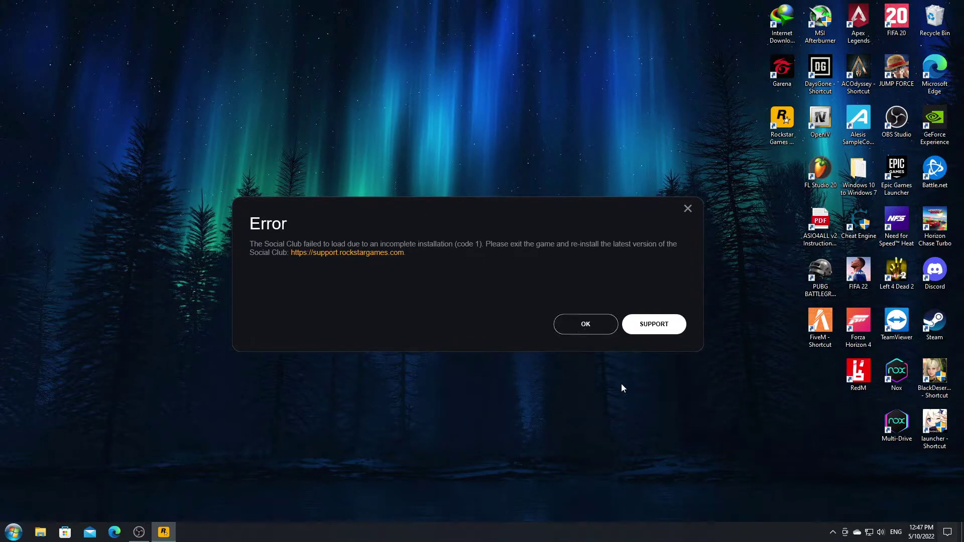
left_click_drag(579, 212, 567, 204)
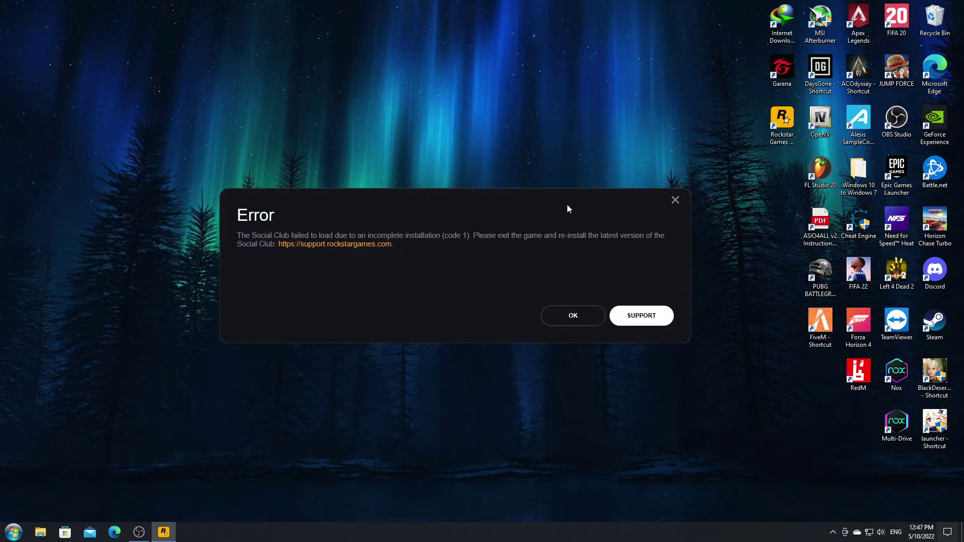
left_click(576, 316)
Step: Open the file location of the Rockstar Games Launcher desktop shortcut
left_click(786, 127)
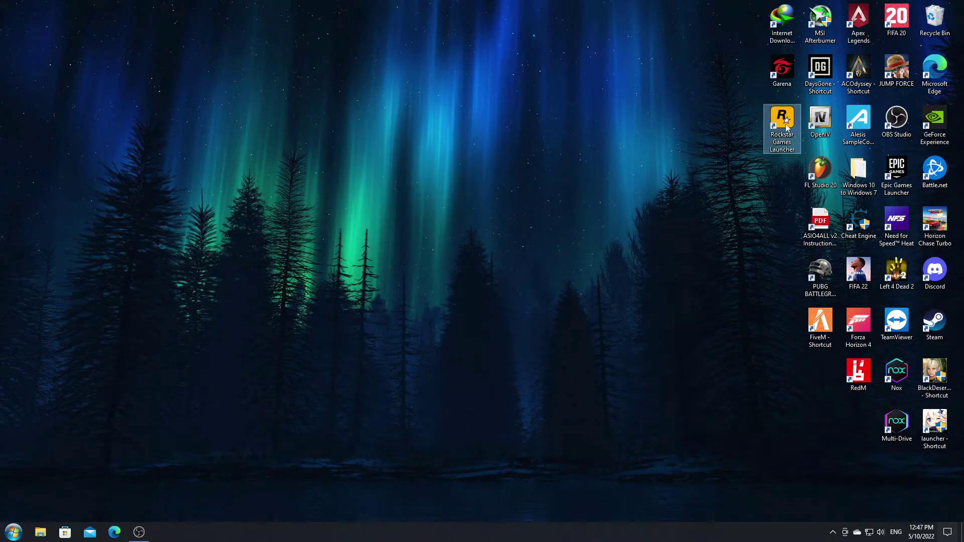
right_click(781, 122)
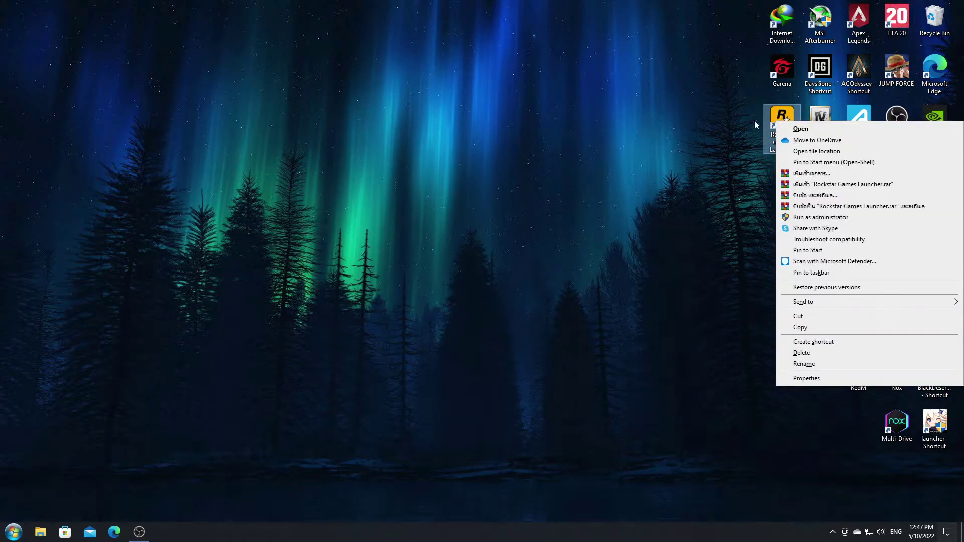
left_click(757, 125)
left_click(783, 120)
right_click(786, 121)
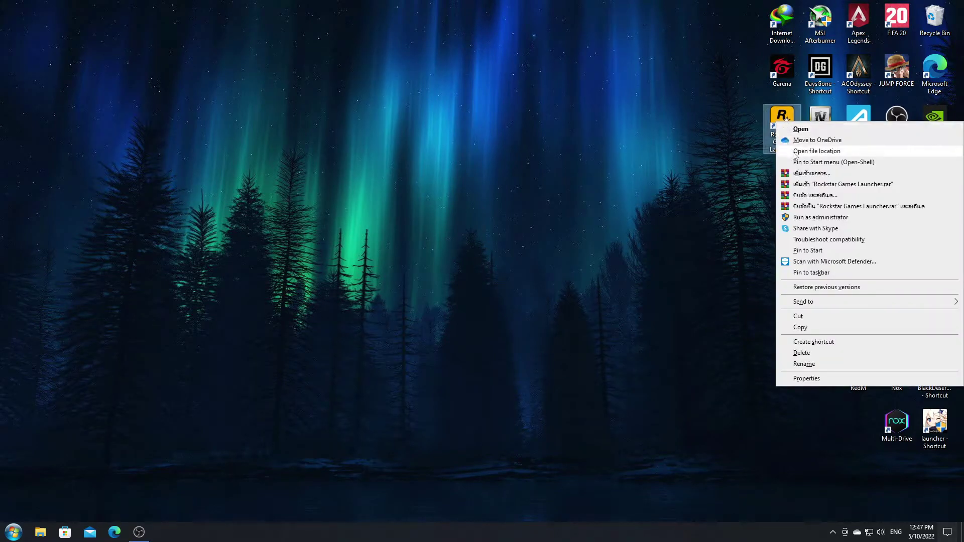
left_click(794, 152)
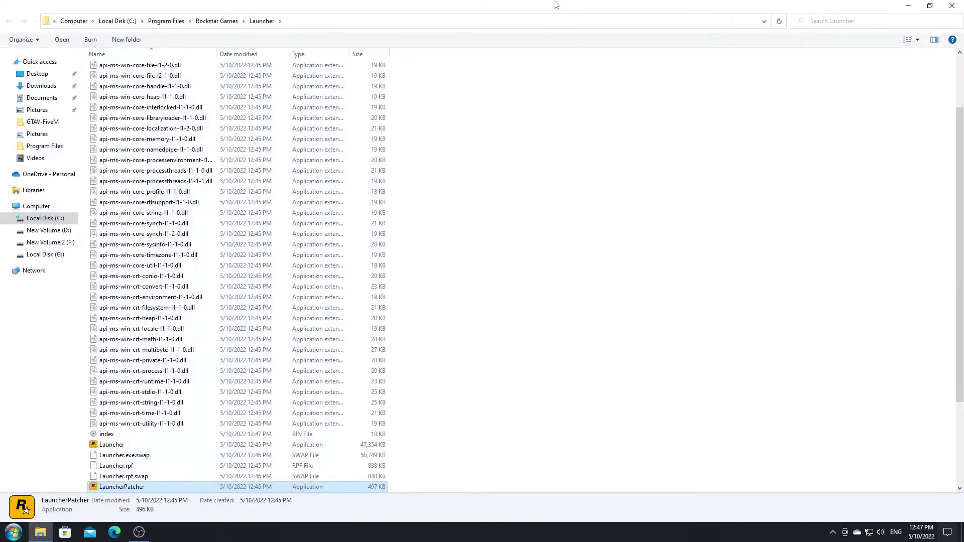
Step: Go up to Program Files and delete the Rockstar Games folder
scroll(623, 185, "up", 3)
left_click_drag(527, 5, 477, 103)
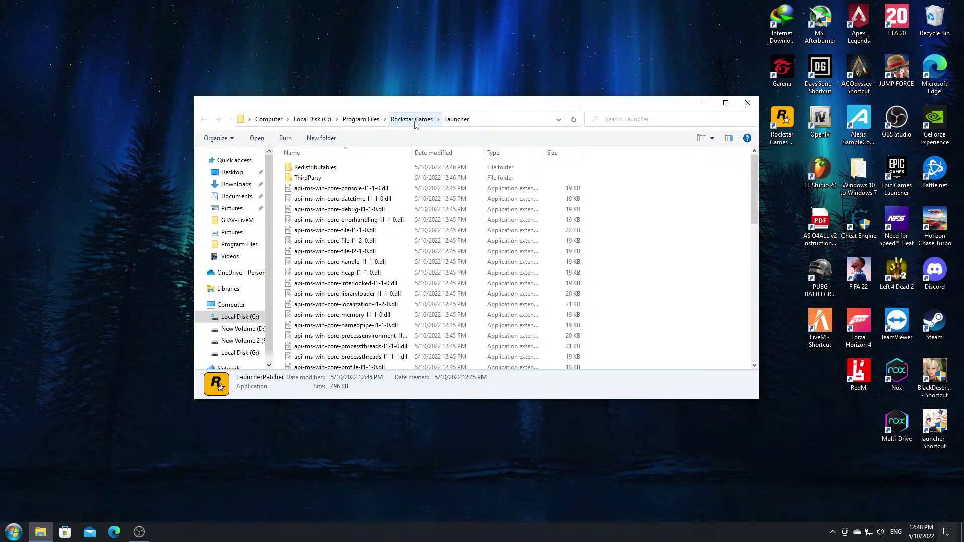
left_click(361, 120)
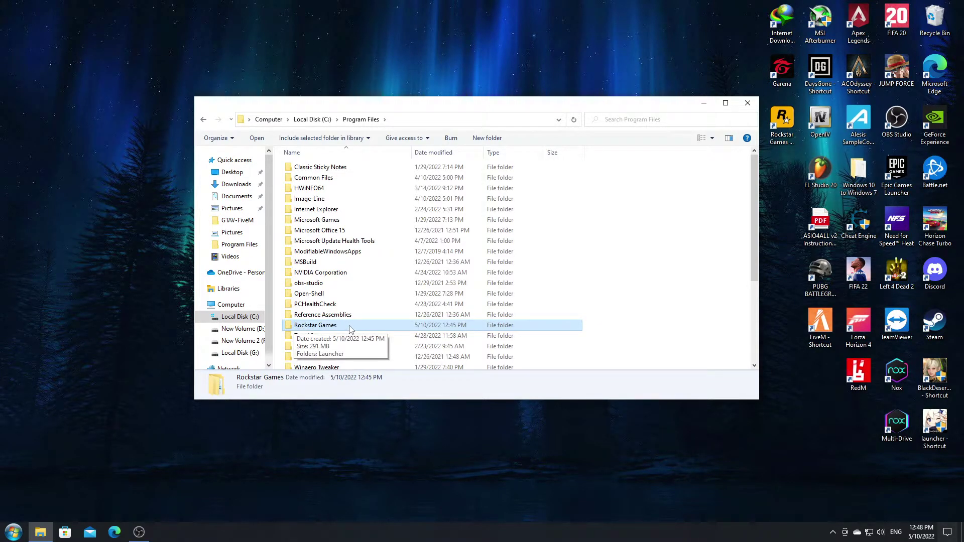
right_click(350, 329)
left_click(374, 295)
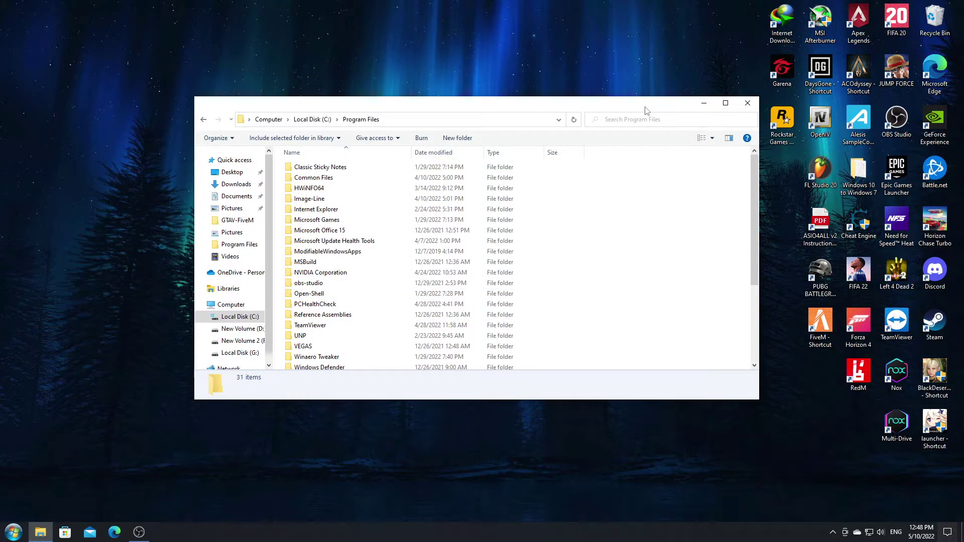
left_click(115, 533)
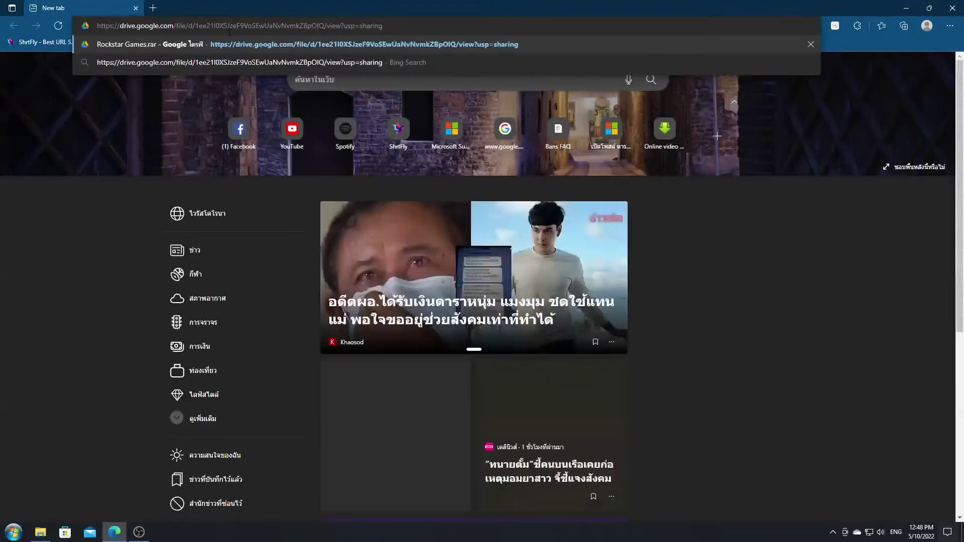
Step: Load the pasted Google Drive link and download Rockstar Games.rar (449M), declining translation
key("Return")
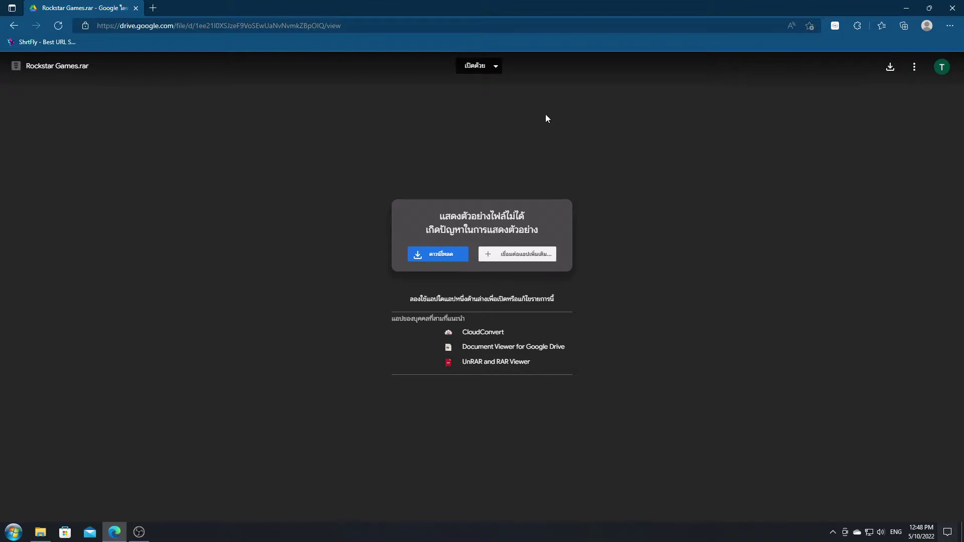
left_click(890, 67)
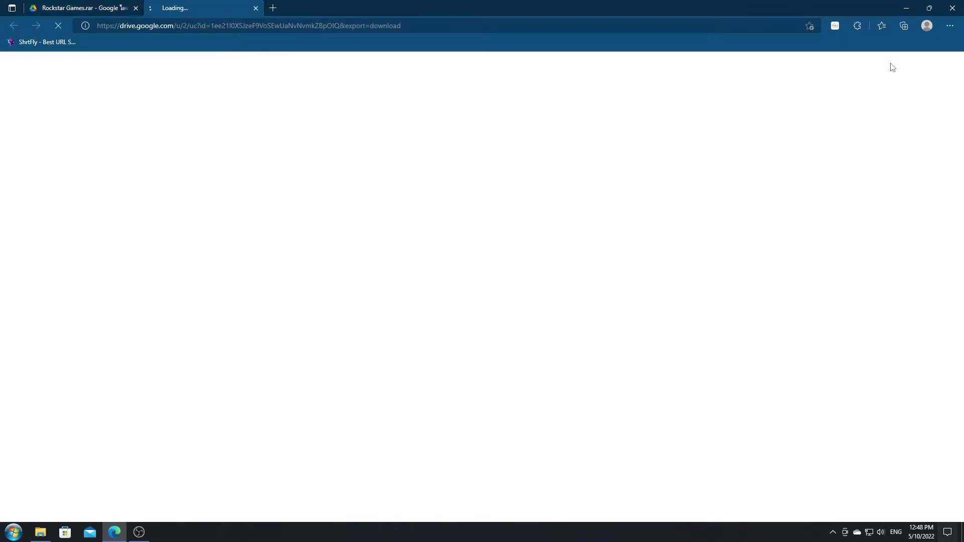
left_click(792, 40)
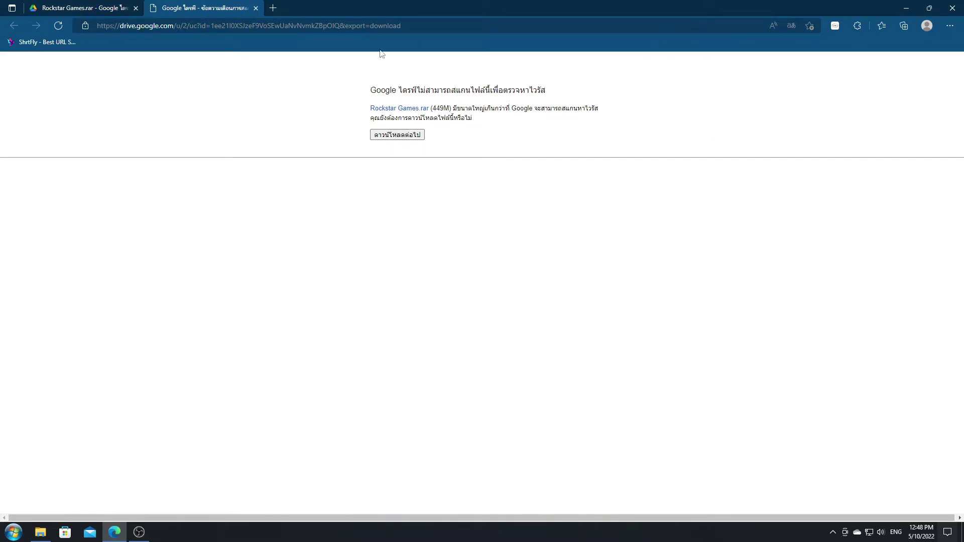
left_click(40, 532)
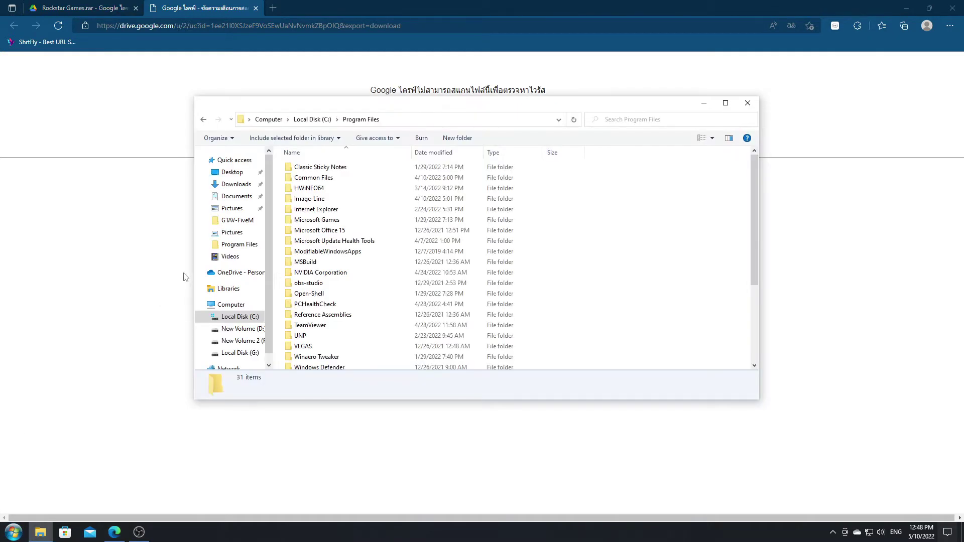
Step: Cut the Rockstar Games archive in Downloads\Compressed, then switch to Local Disk (C:)
left_click(234, 187)
double_click(299, 182)
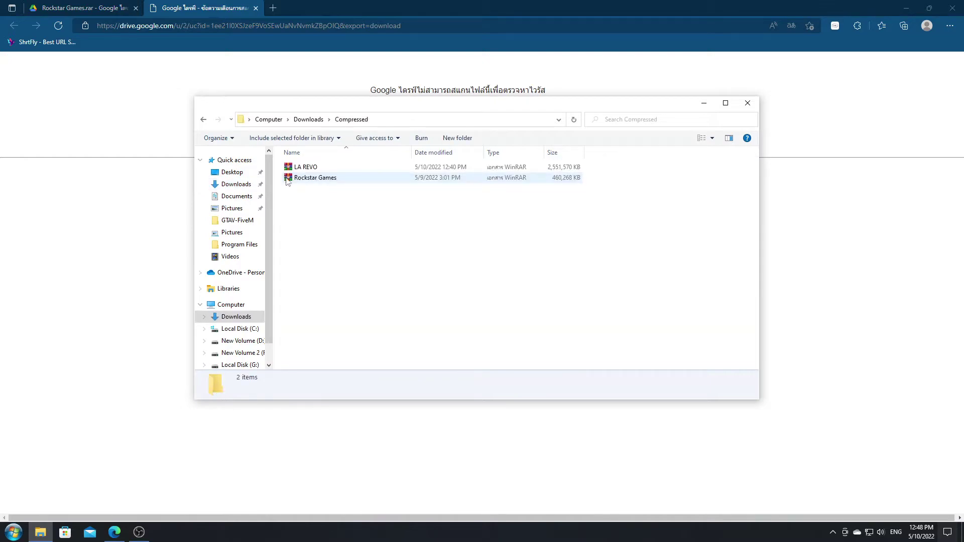
left_click(315, 183)
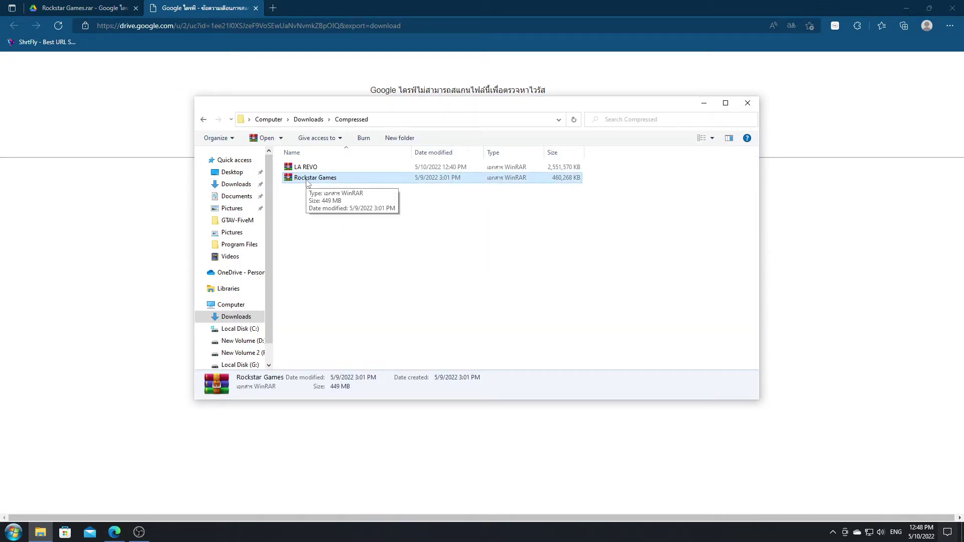
right_click(307, 182)
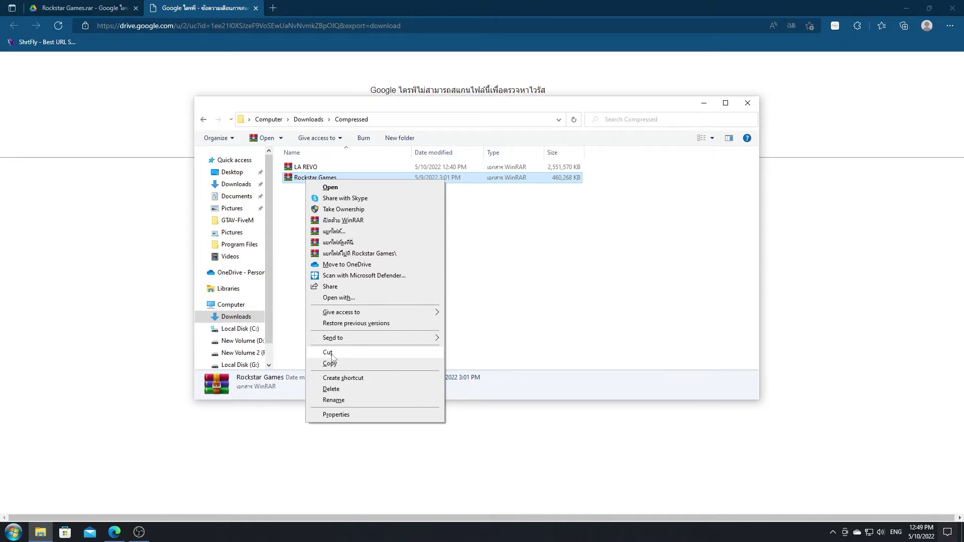
left_click(332, 355)
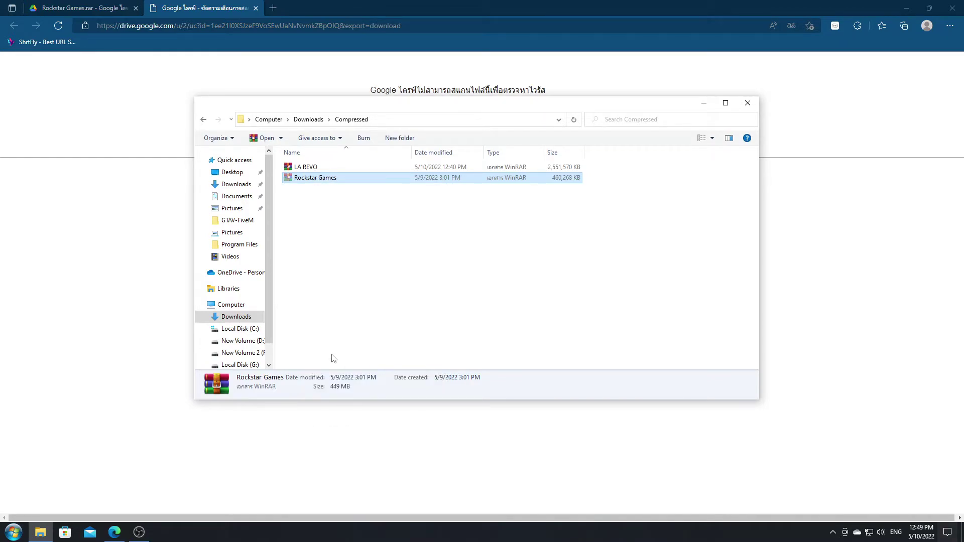
left_click(240, 328)
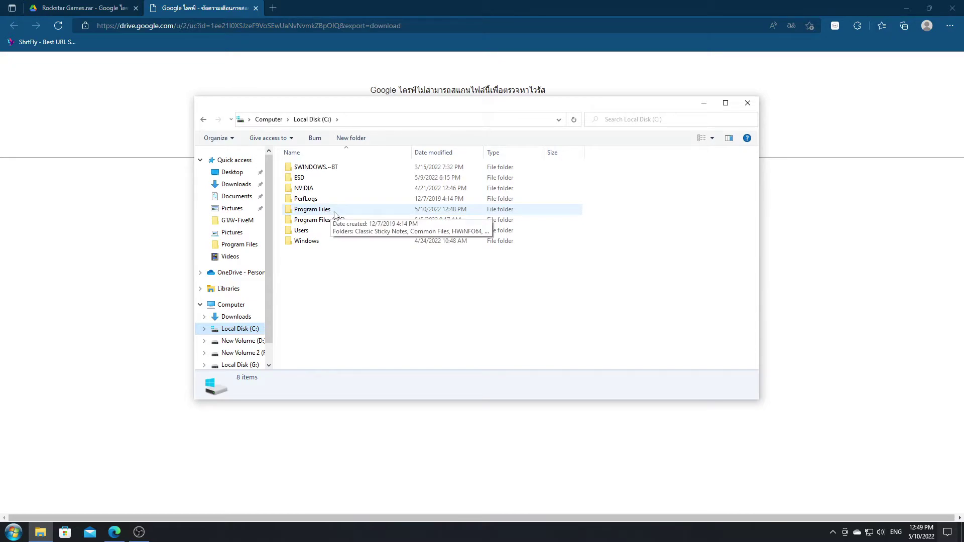
Step: Paste the Rockstar Games archive into Program Files, granting administrator permission
double_click(335, 212)
scroll(354, 266, "down", 4)
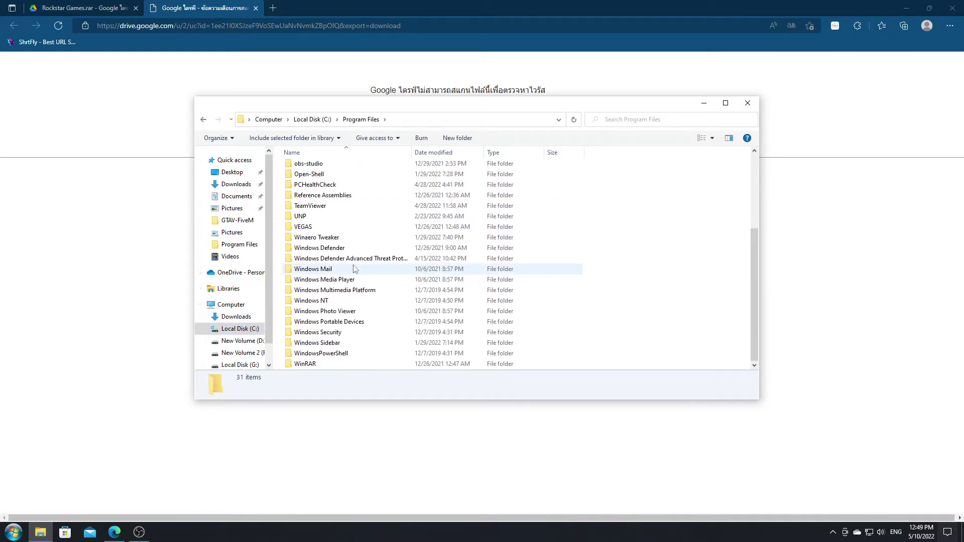
scroll(353, 269, "up", 4)
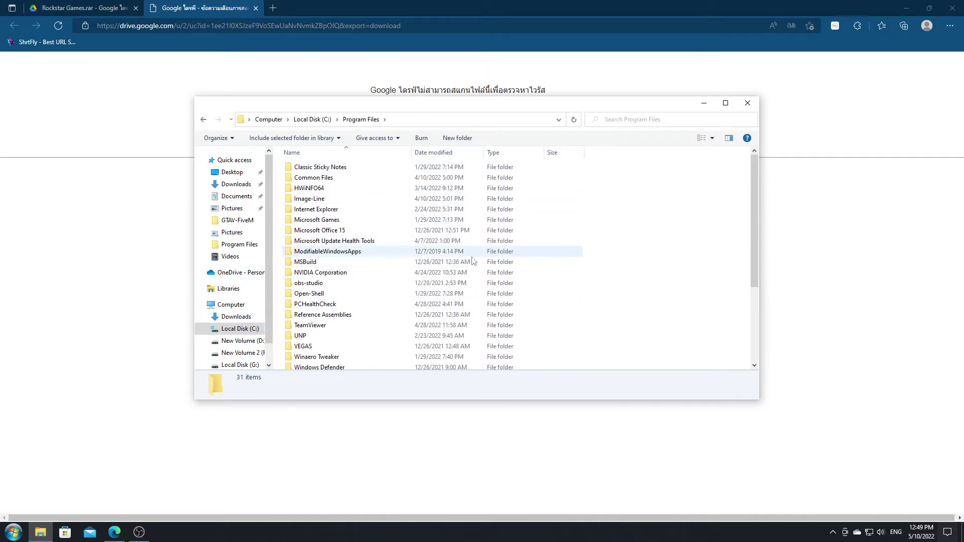
scroll(472, 254, "down", 4)
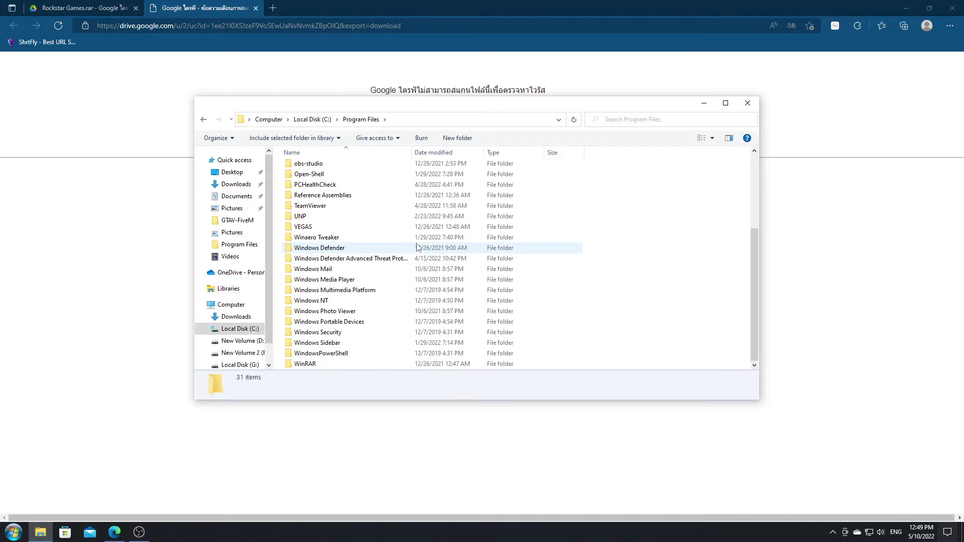
right_click(646, 217)
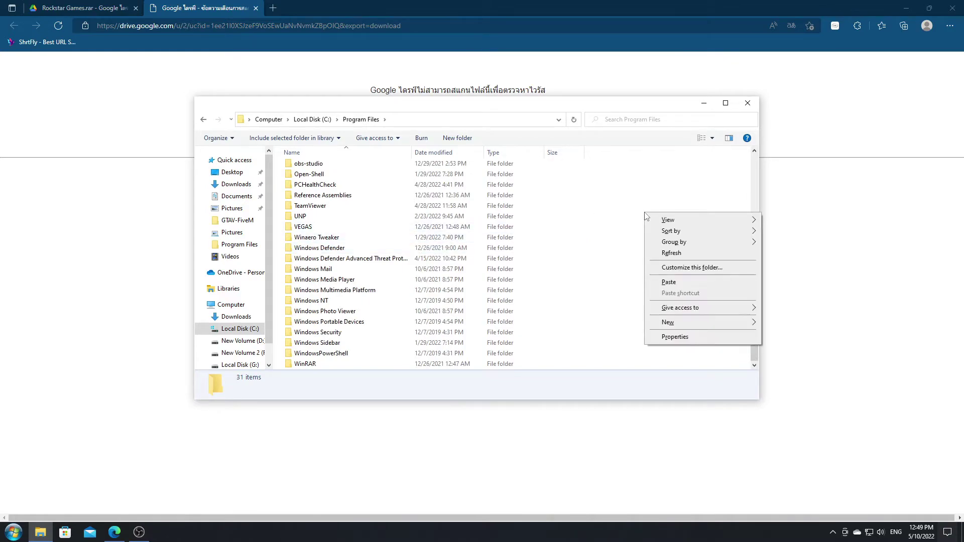
left_click(670, 283)
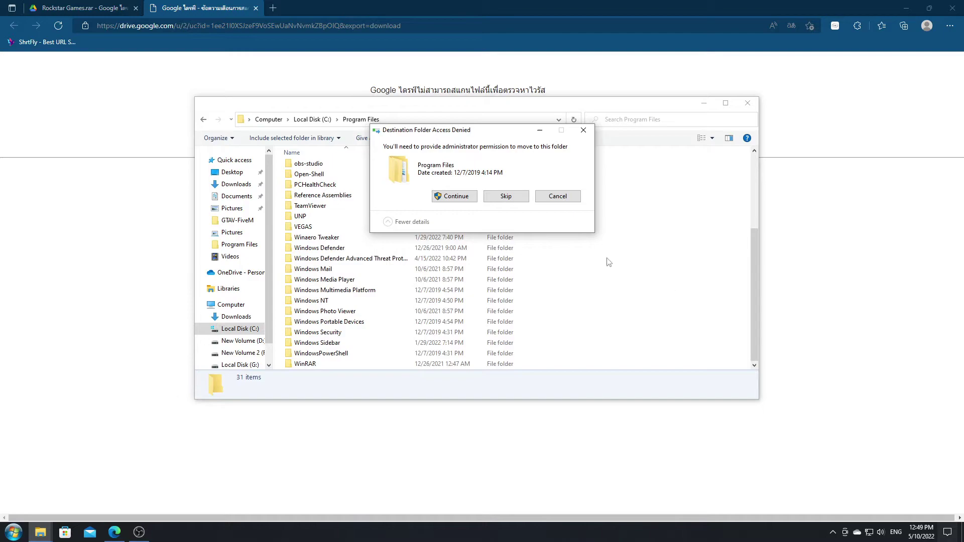
left_click(455, 196)
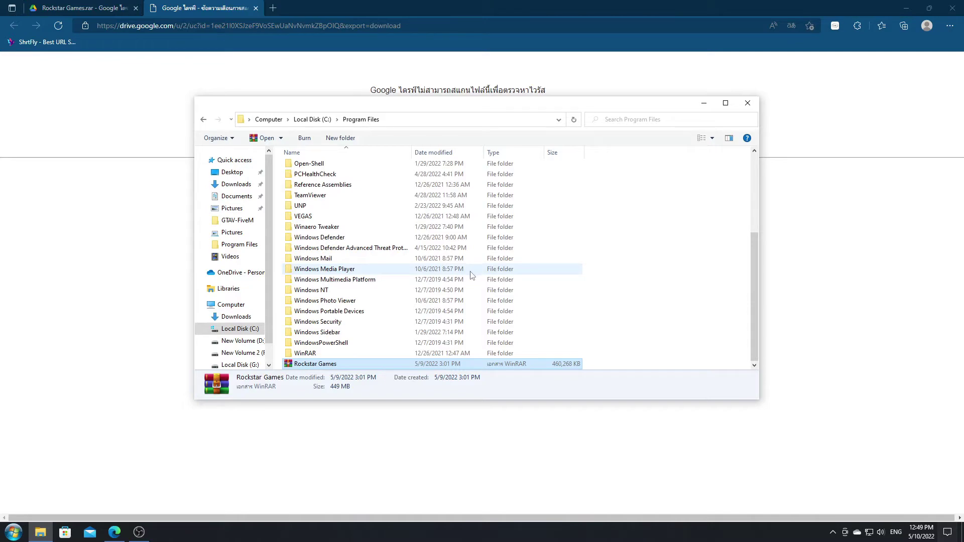
Step: Extract the Rockstar Games archive here in Program Files
right_click(297, 369)
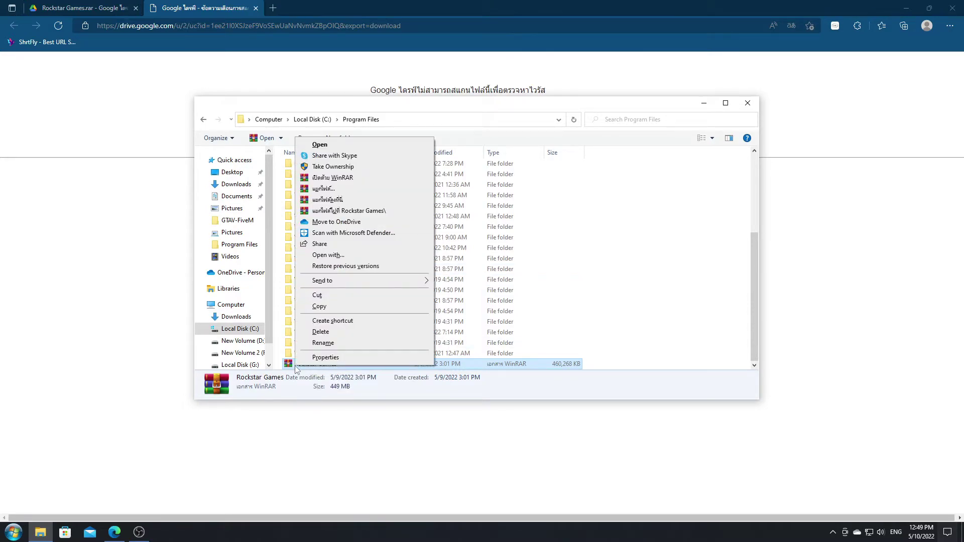
left_click(351, 201)
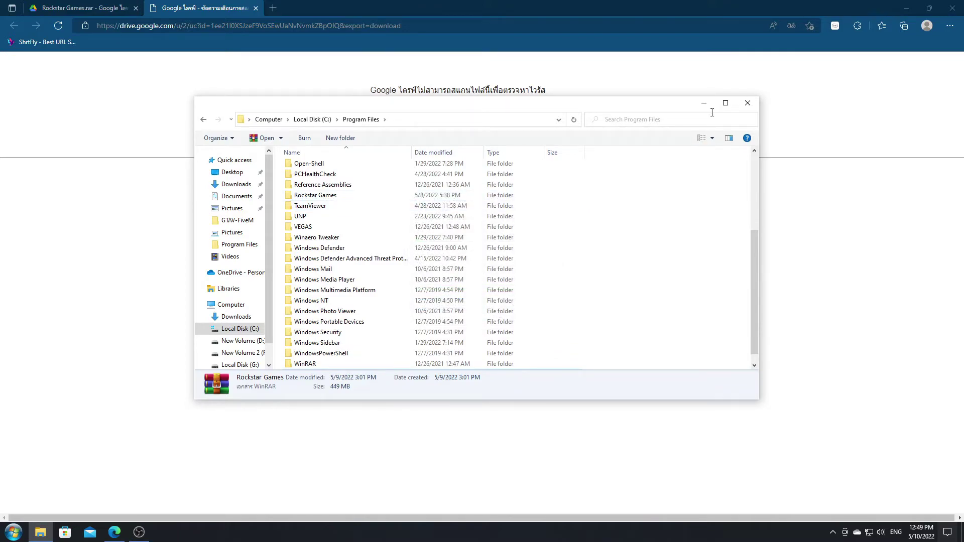
left_click(726, 103)
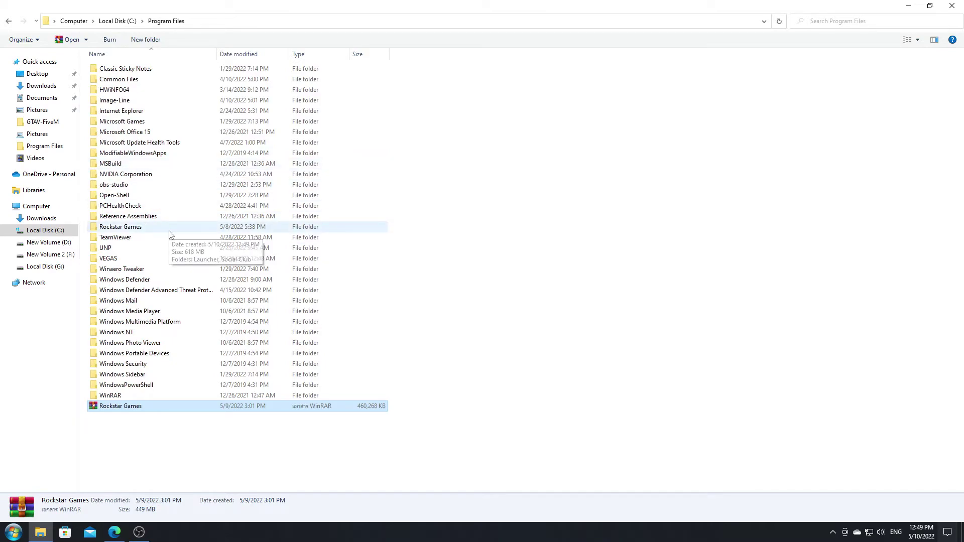
Step: Send LauncherPatcher from Rockstar Games\Launcher to the desktop as a shortcut
double_click(116, 231)
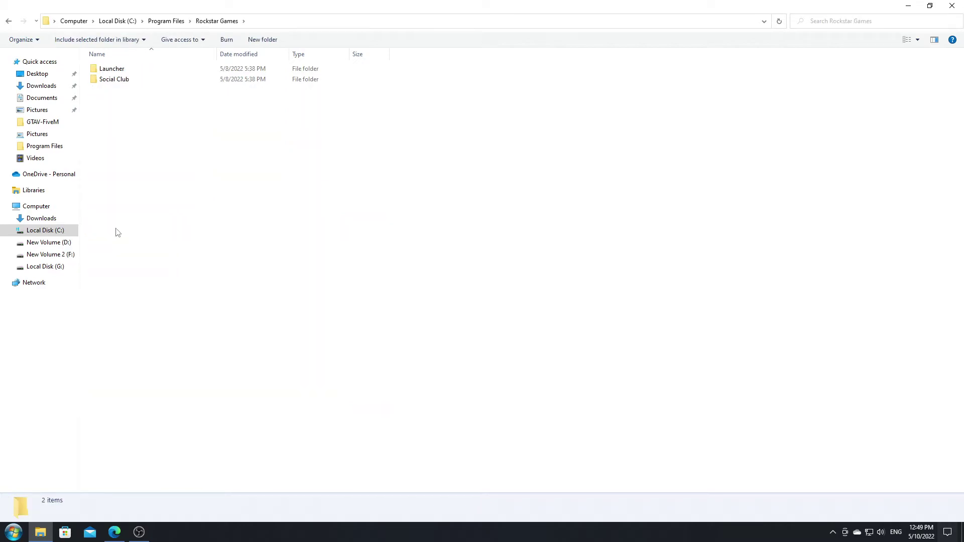
double_click(108, 73)
scroll(161, 193, "down", 6)
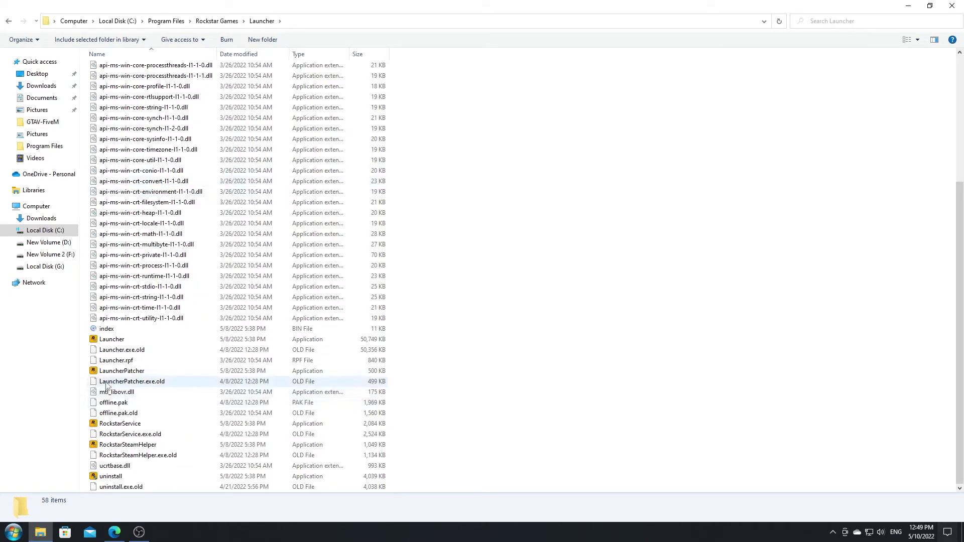
left_click(125, 372)
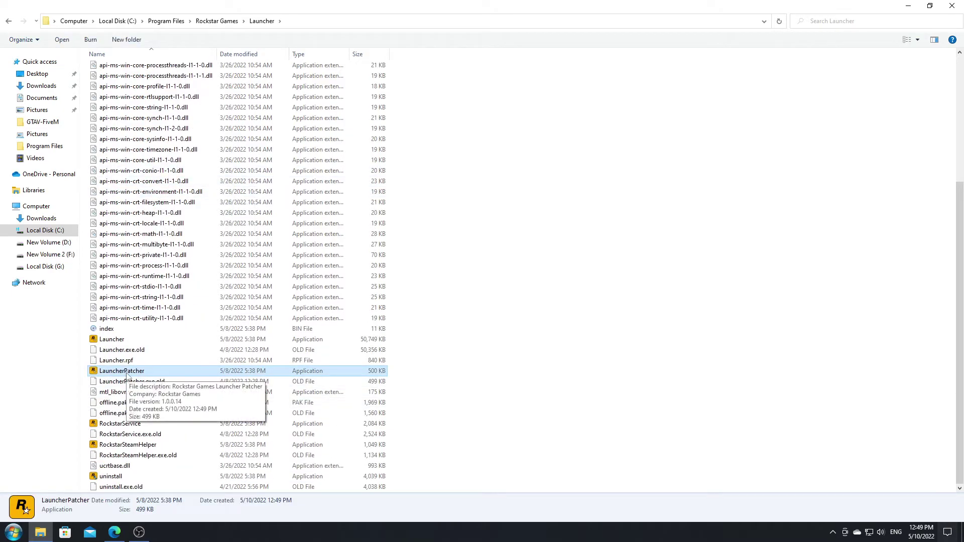
right_click(127, 375)
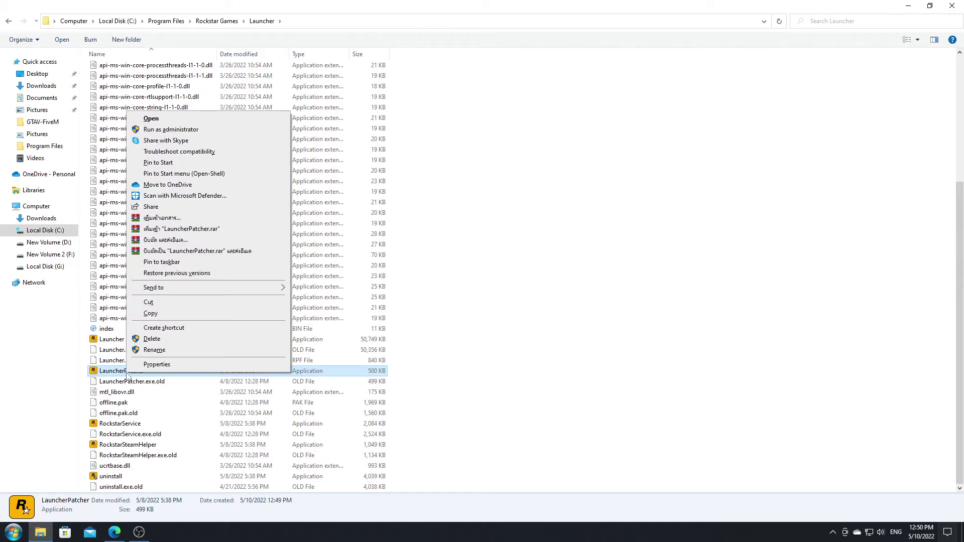
mouse_move(184, 292)
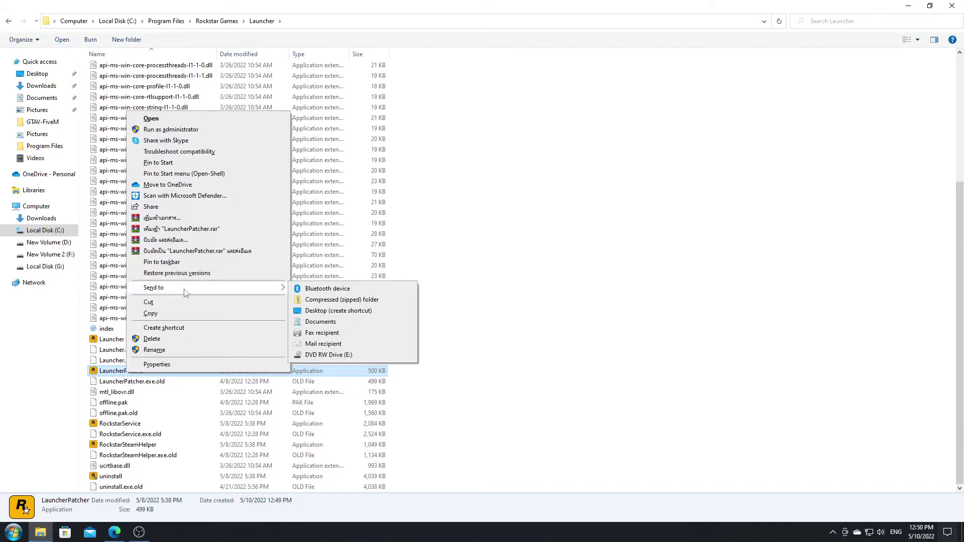
left_click(338, 311)
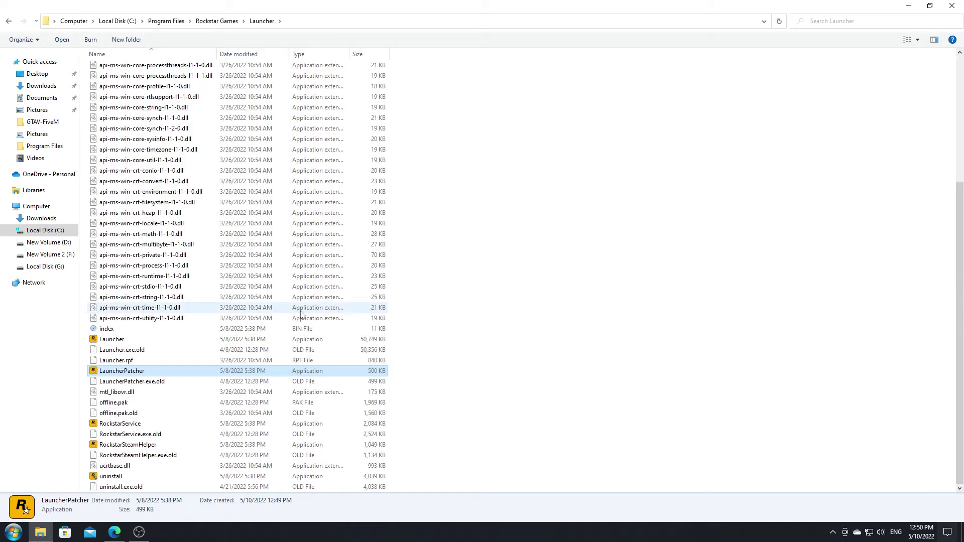
Step: Restore the Explorer and Edge windows and minimize Edge to reveal the desktop
left_click_drag(377, 6, 407, 78)
left_click_drag(549, 4, 512, 60)
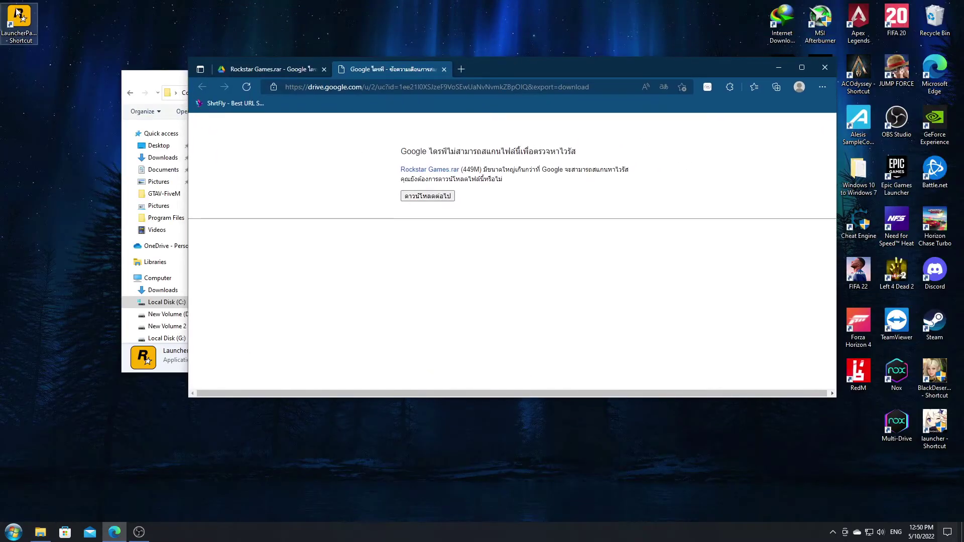
key("super+Down")
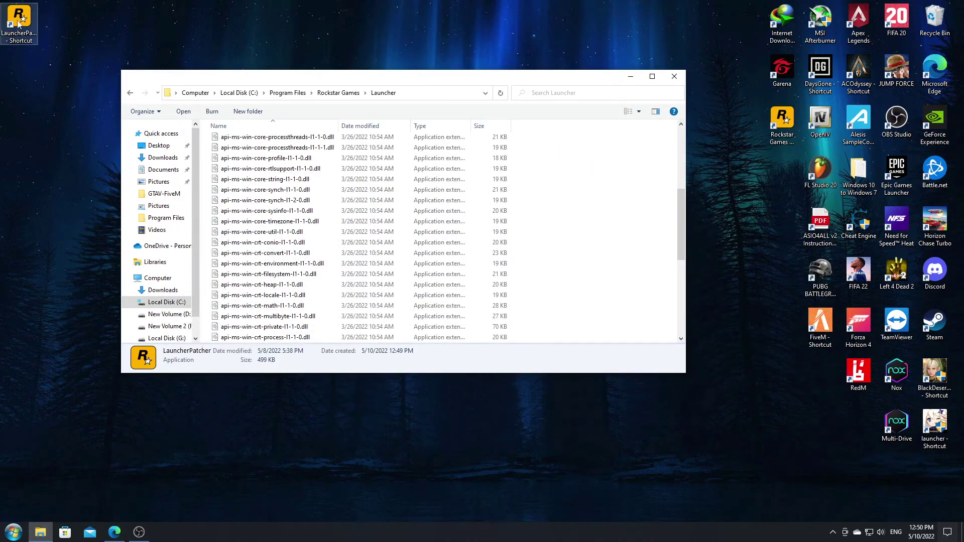
scroll(378, 234, "up", 1)
scroll(378, 234, "up", 5)
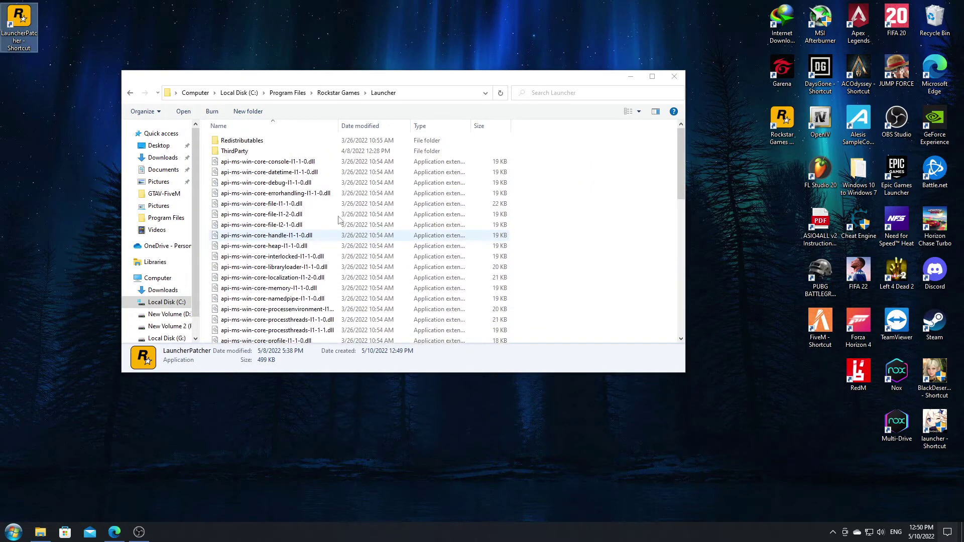
Step: Check the Documents folder's storage path on the Location tab of its Properties
left_click(157, 172)
scroll(274, 241, "down", 1)
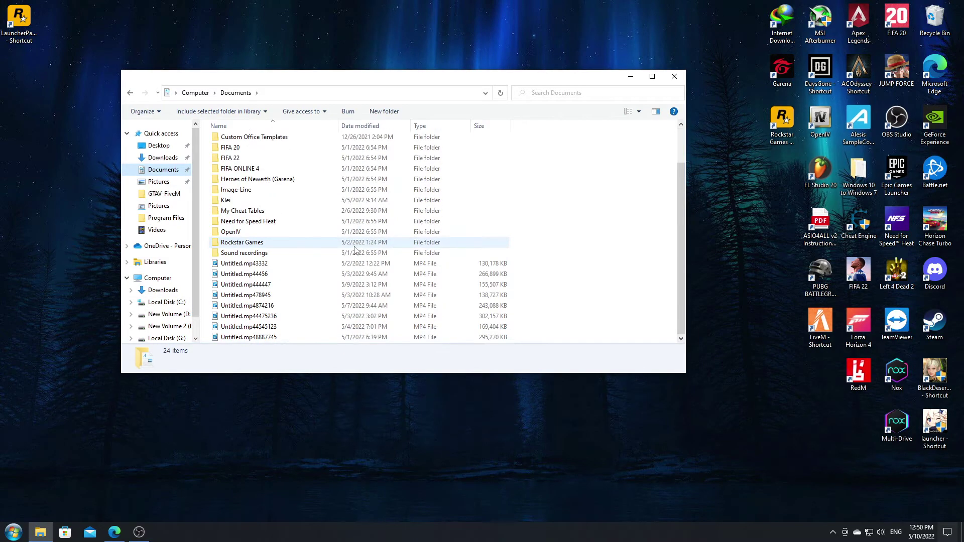
scroll(261, 201, "up", 1)
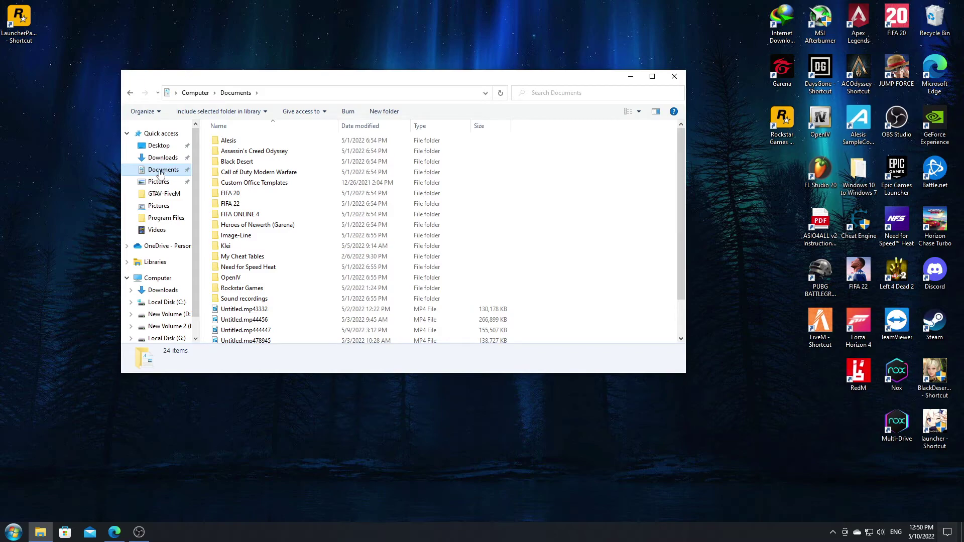
scroll(357, 207, "down", 1)
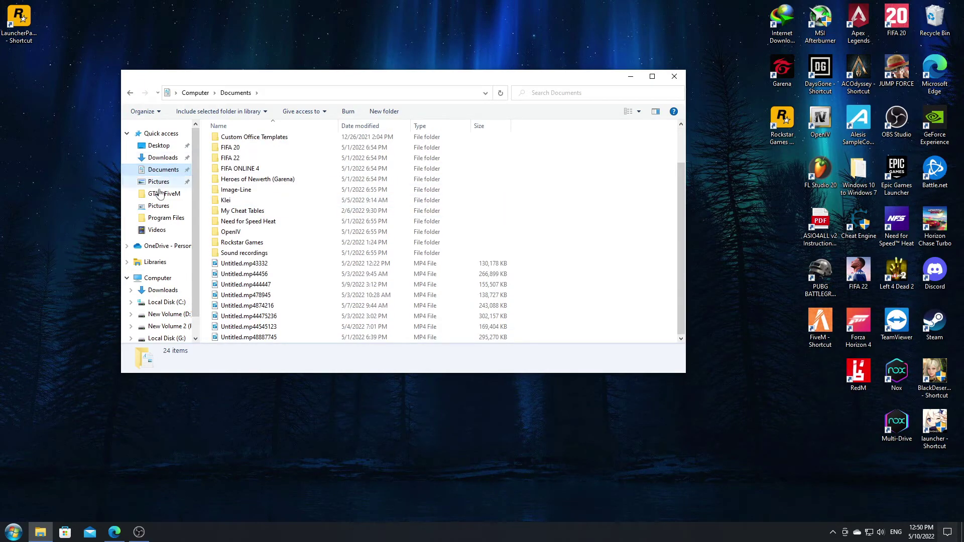
right_click(157, 174)
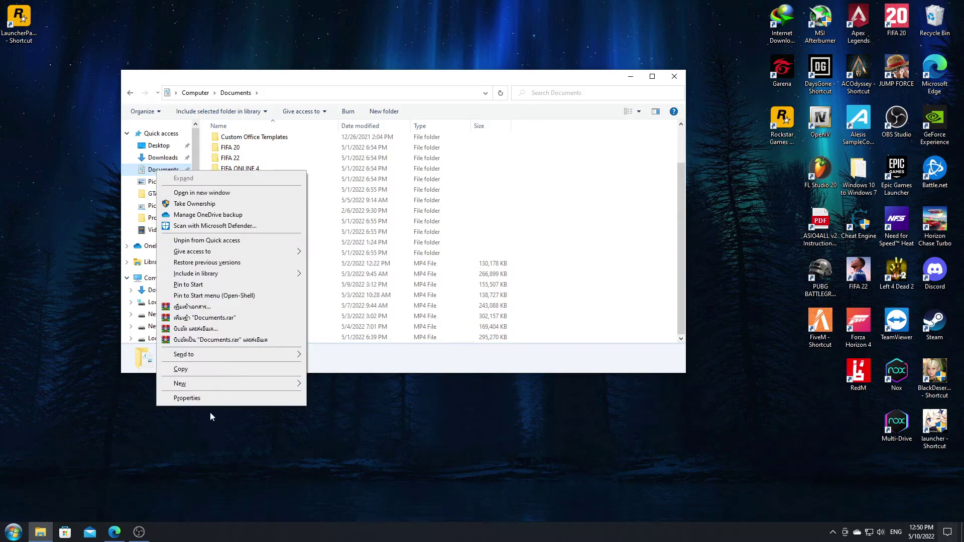
left_click(216, 401)
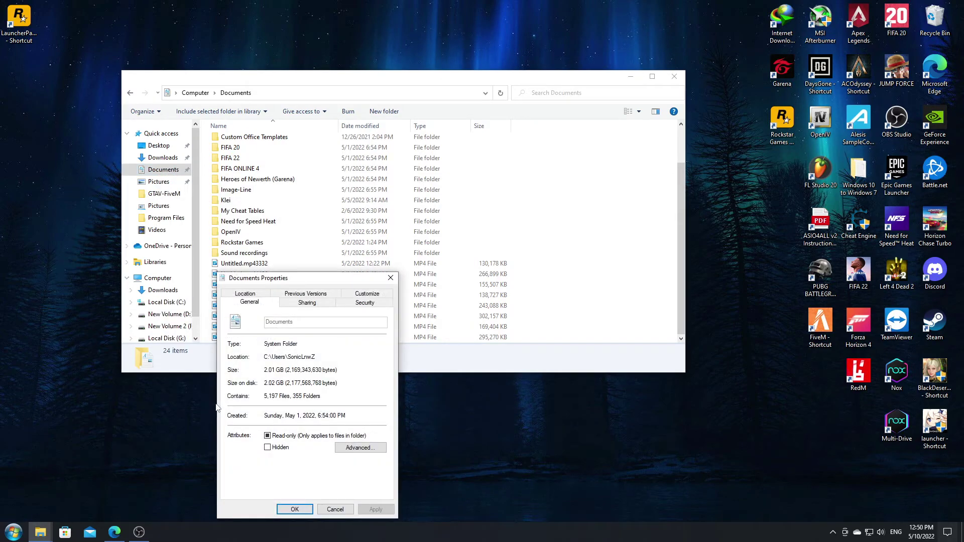
left_click(256, 294)
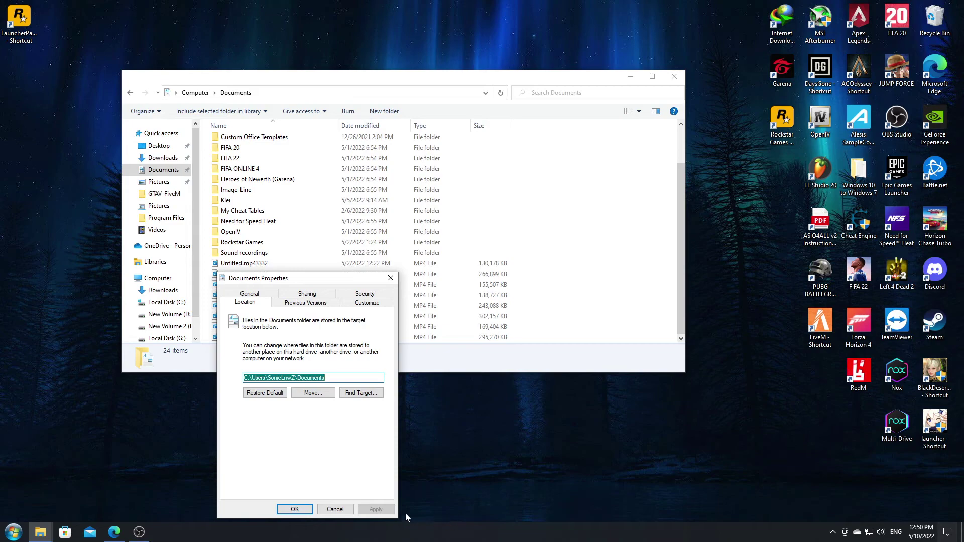
left_click(301, 509)
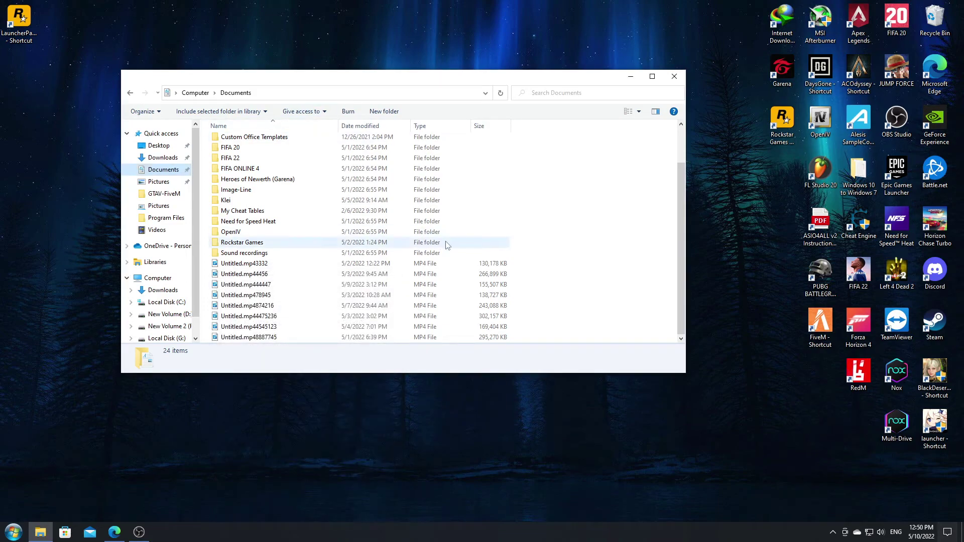
Step: Place the LauncherPatcher shortcut beside the Rockstar Games icon and delete the old icon
left_click_drag(20, 20, 781, 176)
key("Delete")
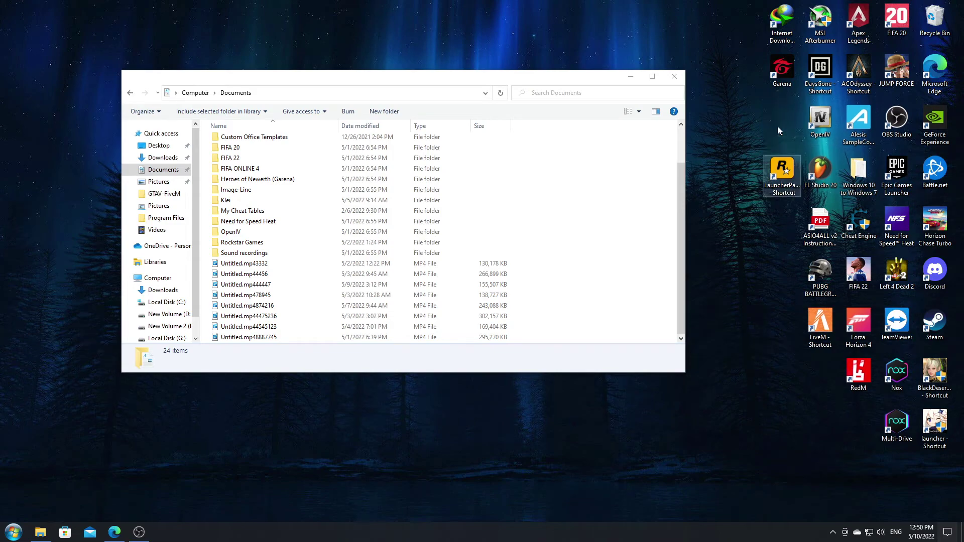
left_click(783, 172)
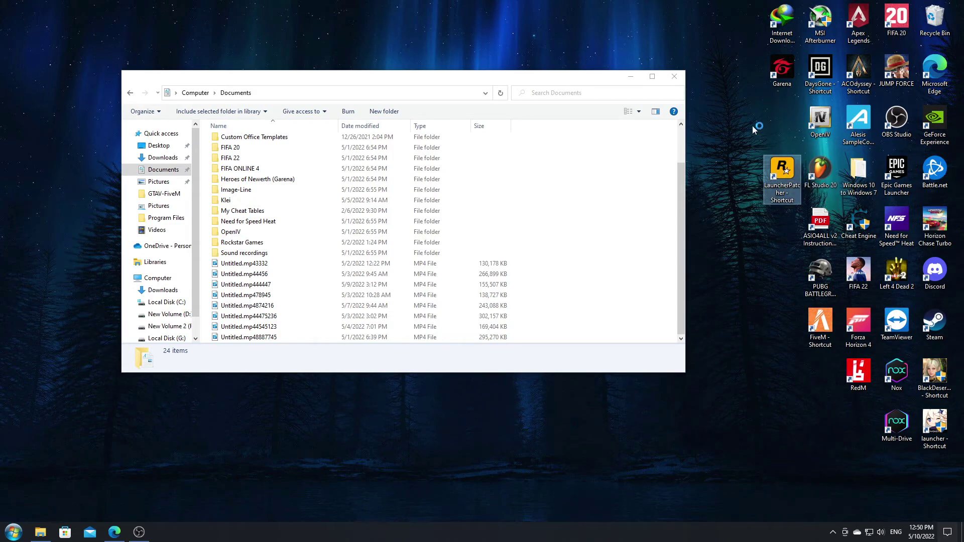
Step: Minimize Explorer and launch Rockstar Games Launcher, reaching the Games page with Grand Theft Auto V
left_click(632, 78)
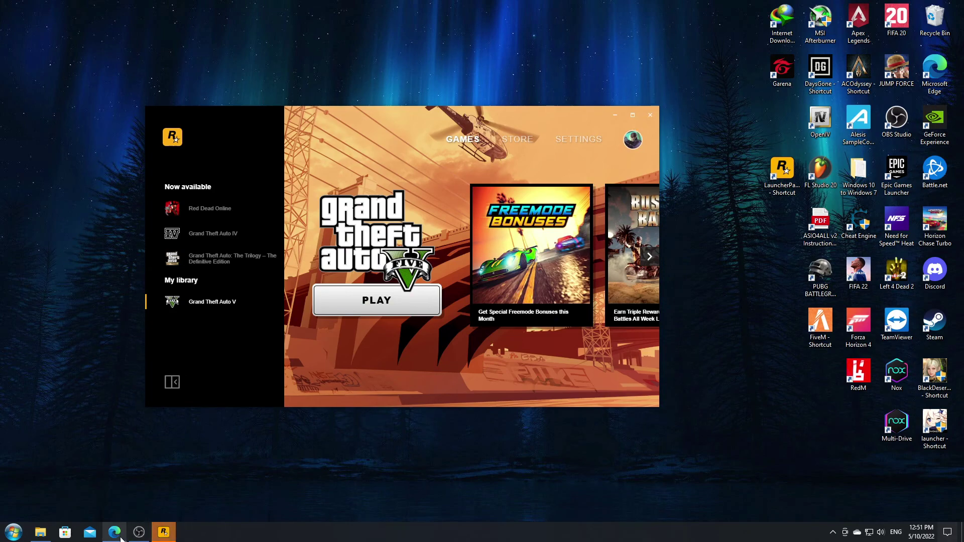
left_click(139, 533)
left_click(138, 533)
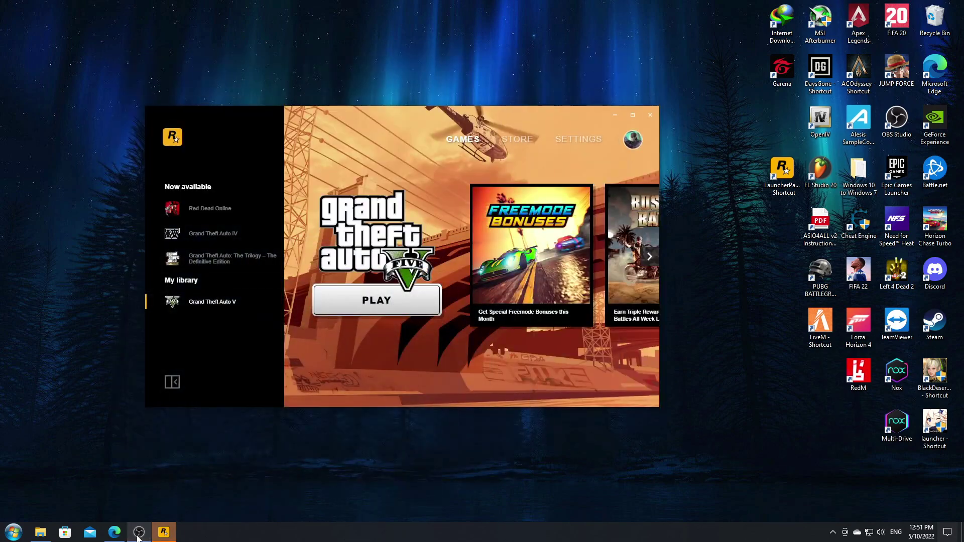